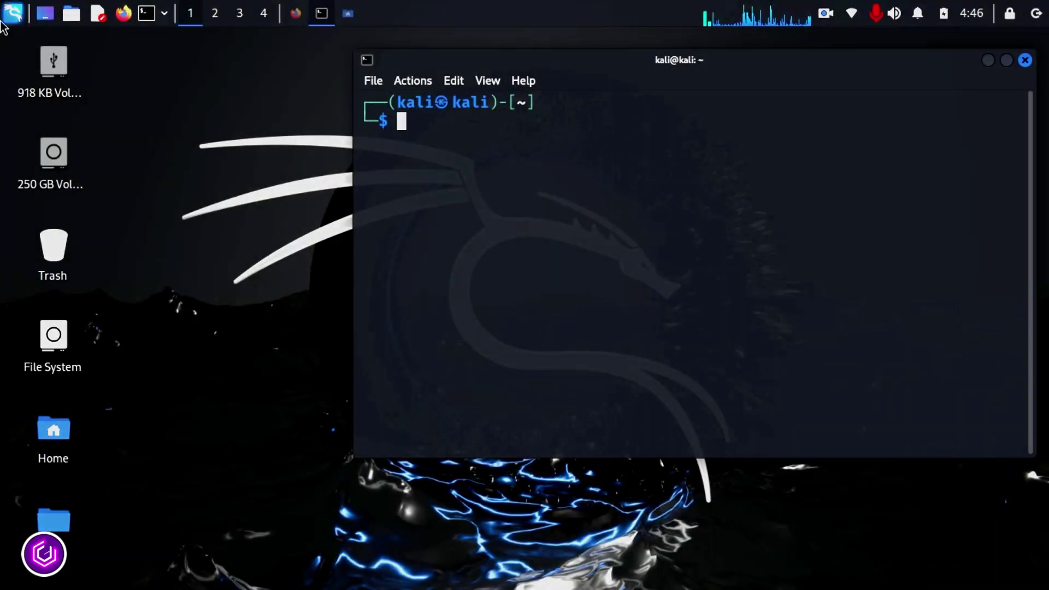
Step: Launch Fern WiFi Cracker with root privileges from the Kali applications menu
click(12, 13)
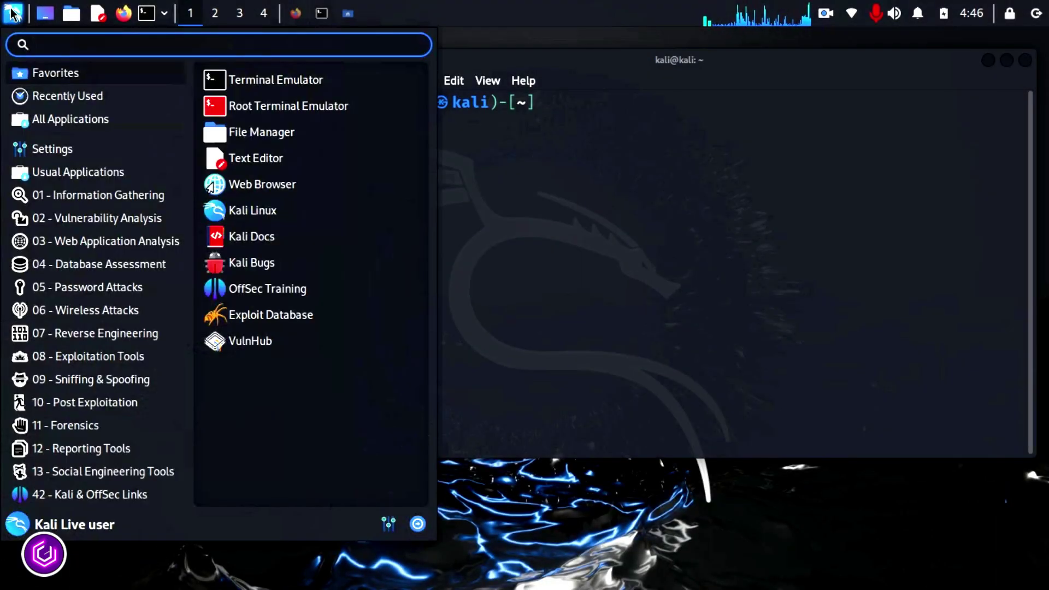
click(67, 96)
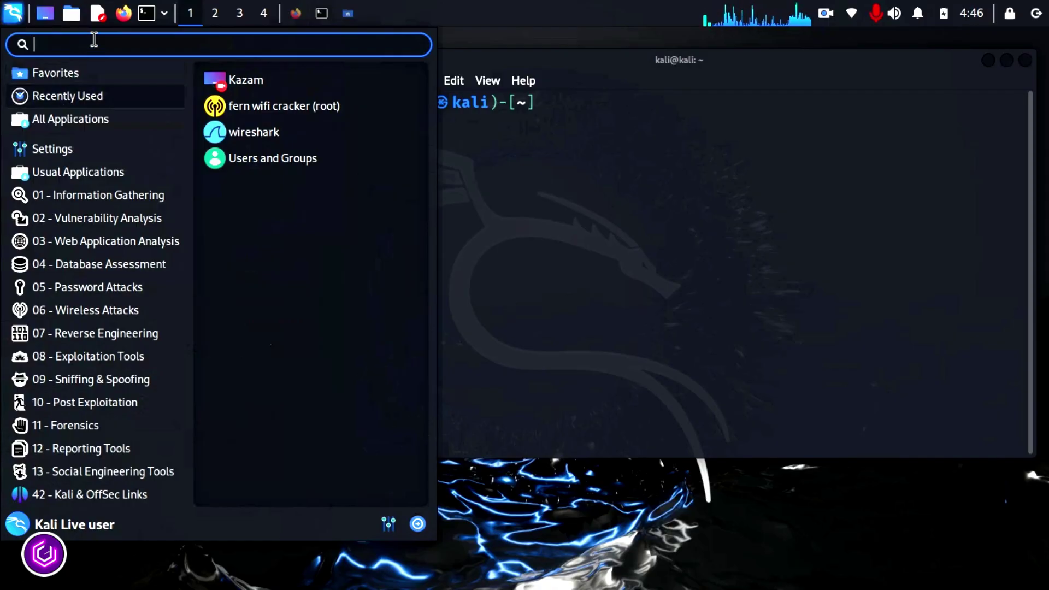
text(fern)
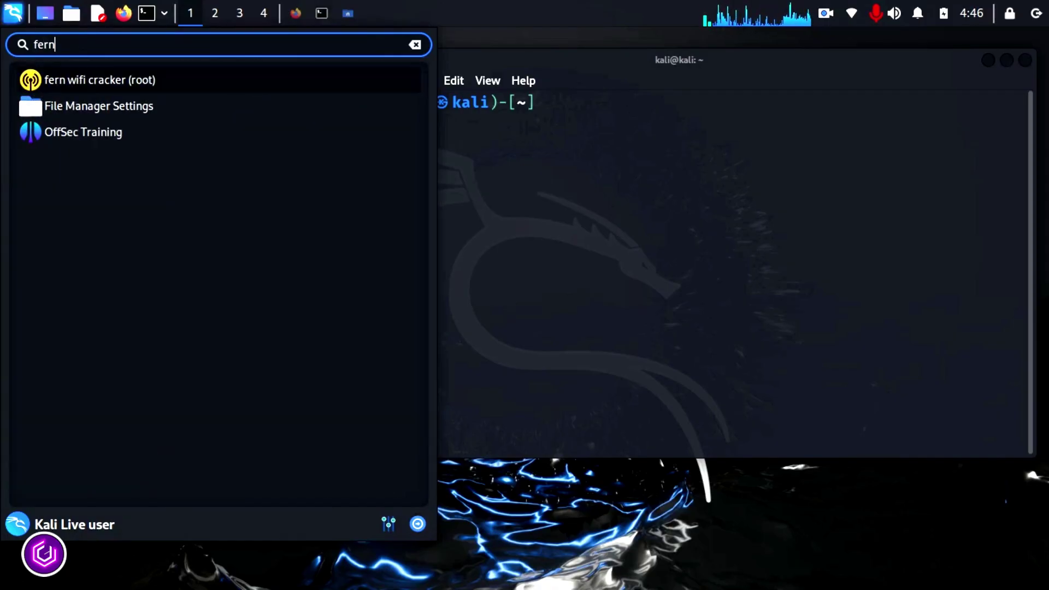
click(118, 82)
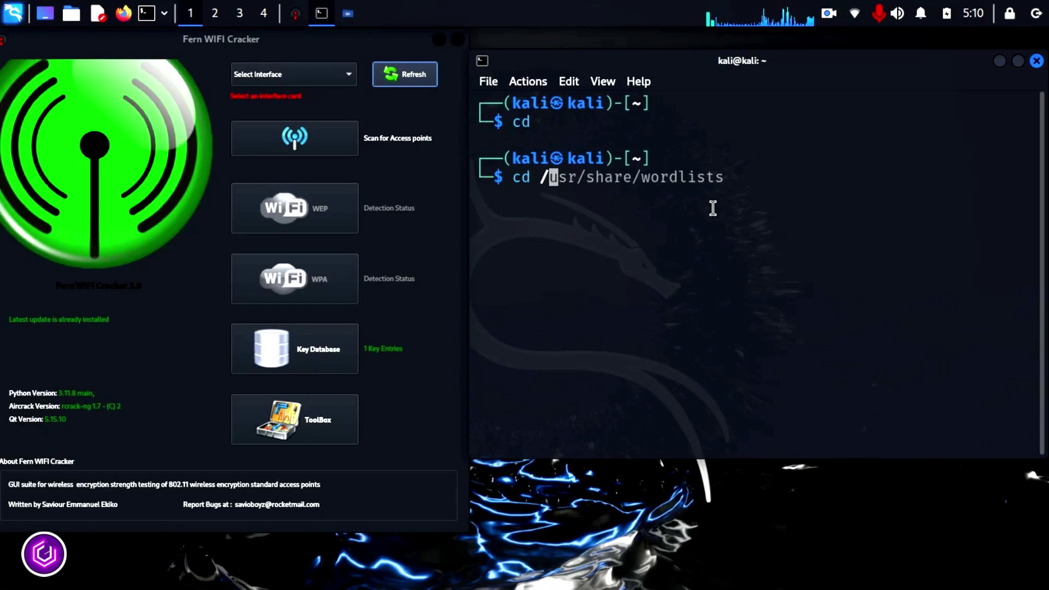
text(usr/s)
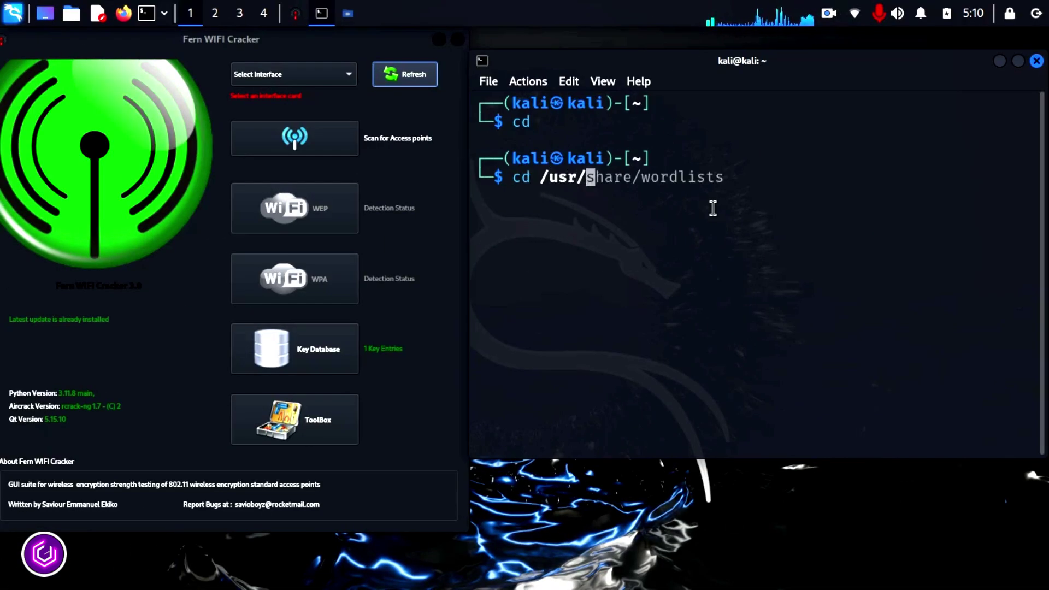
text(hare/wo)
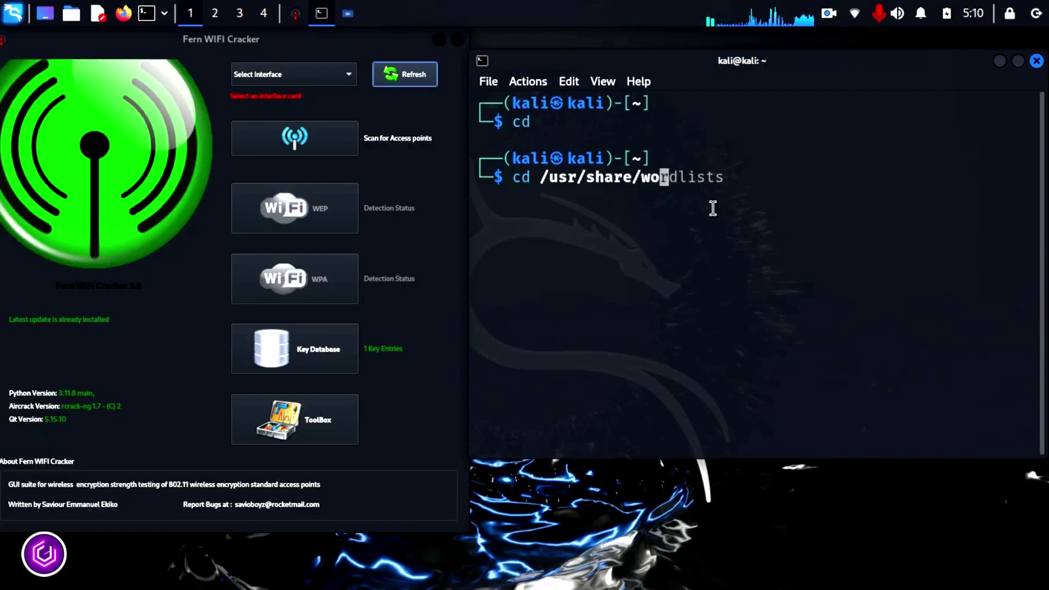
text(rdlists/)
Step: List the wordlists in /usr/share/wordlists and print rockyou.txt in the terminal
key(Return)
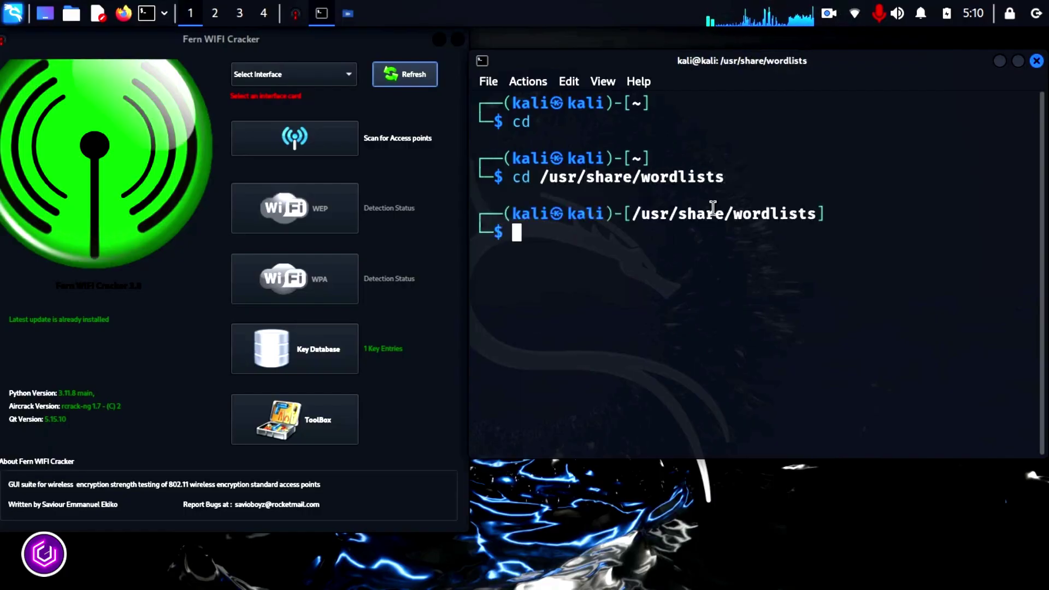
text(ls)
key(Return)
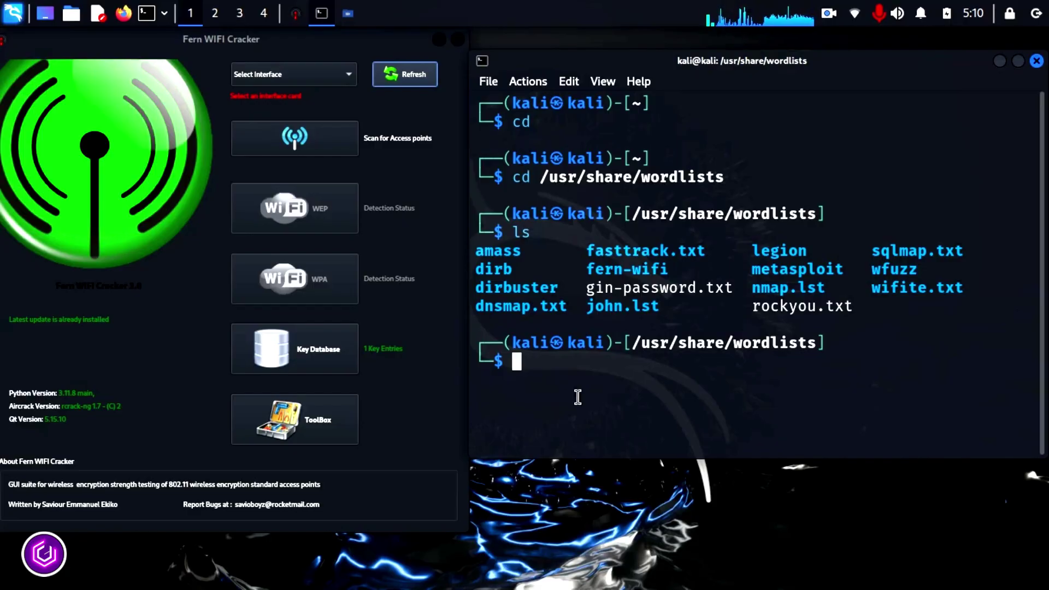
text(cat )
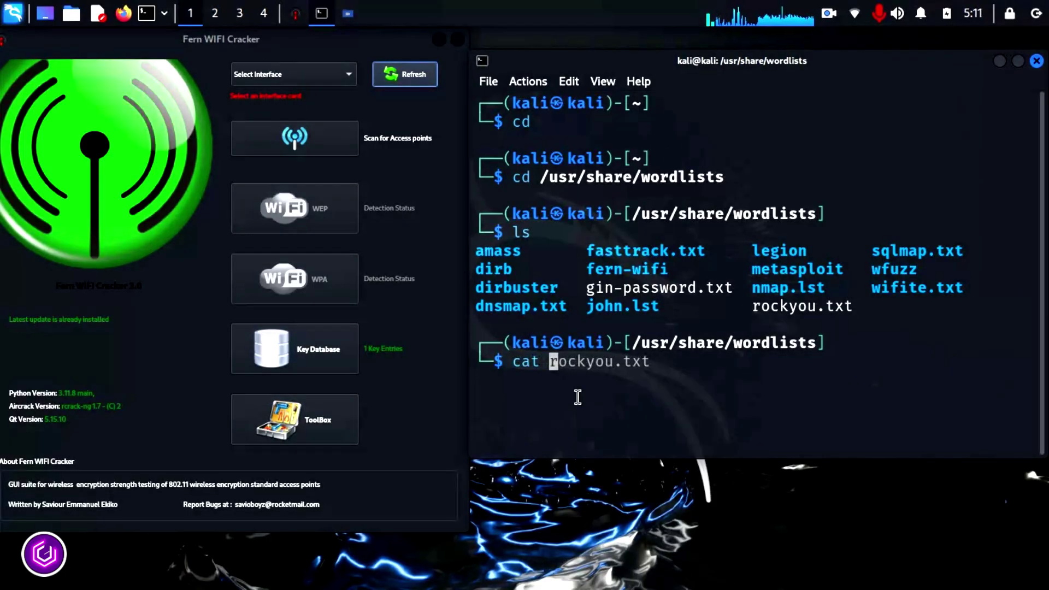
text(rock)
key(Right)
key(Return)
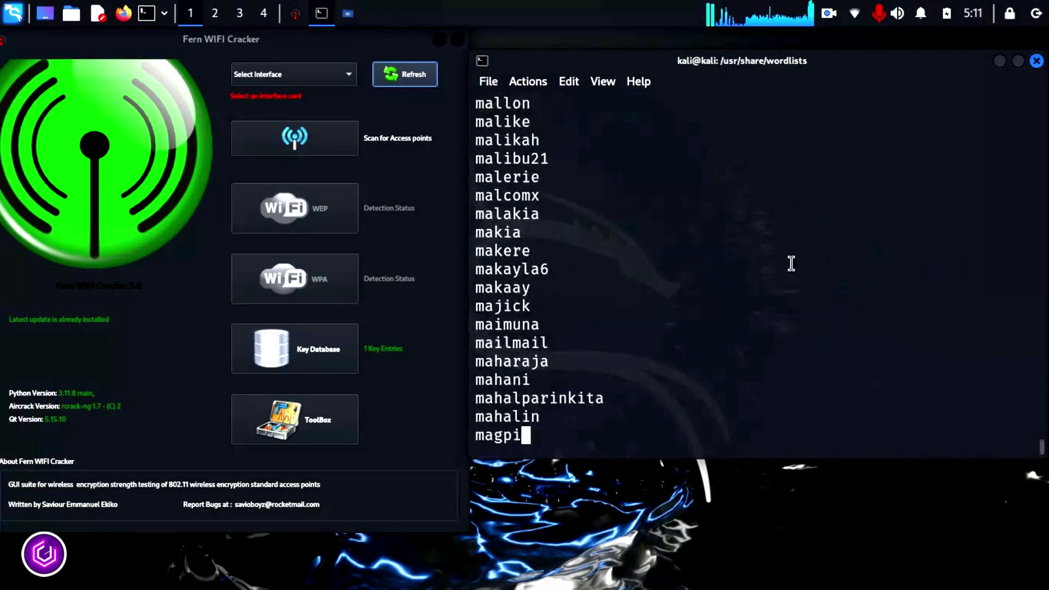
Step: Stop the rockyou.txt output, use wlan0 as the interface, and scan for access points
key(ctrl+c)
key(Return)
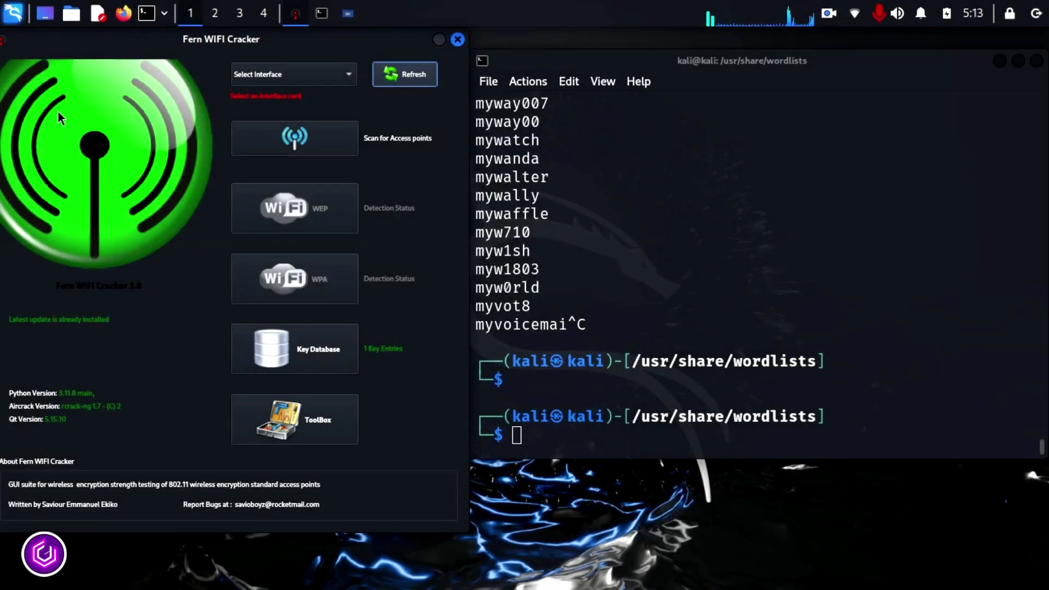
click(349, 76)
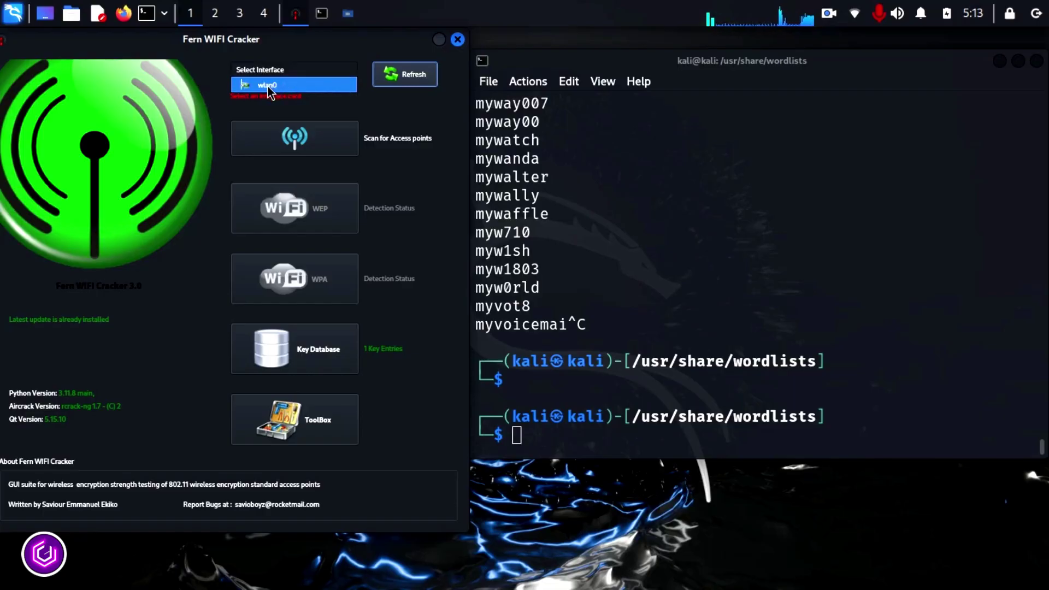
click(271, 86)
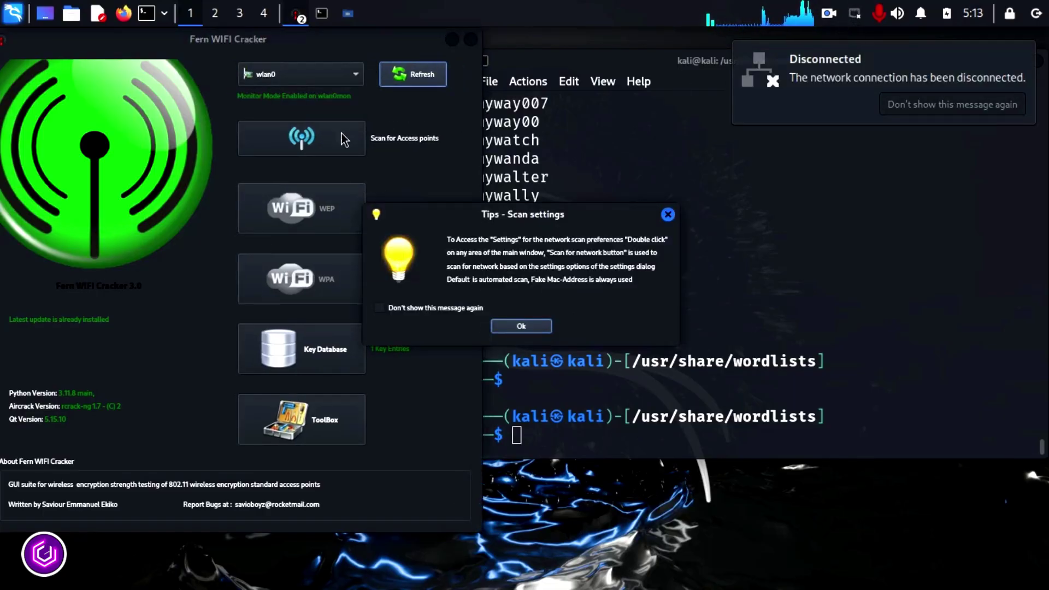
click(521, 327)
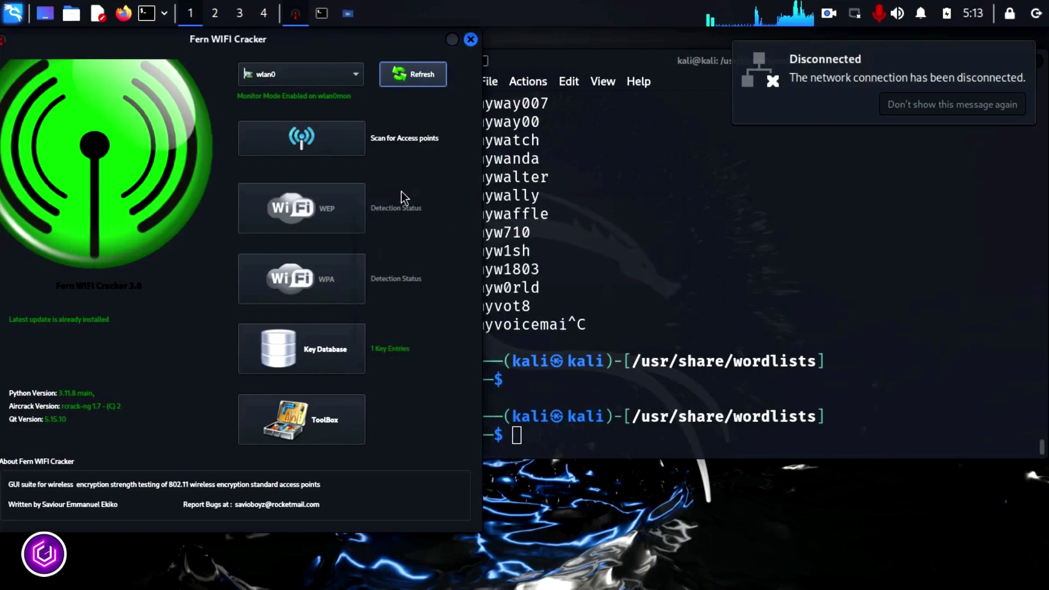
click(315, 141)
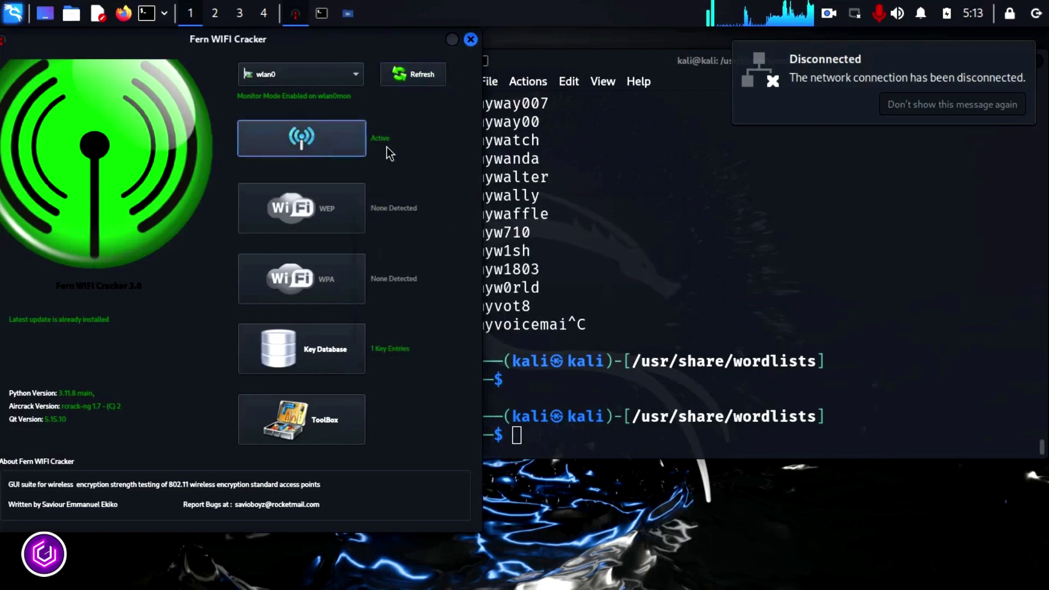
Step: Target the SKYA6E2B network in the WPA attack panel and bring up the wordlist chooser
click(299, 290)
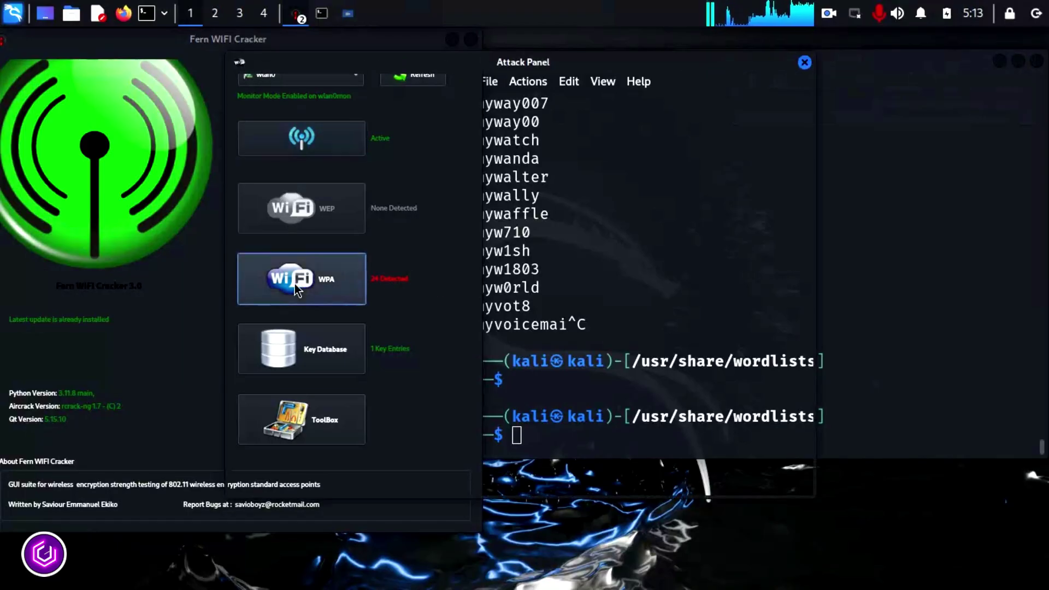
click(351, 190)
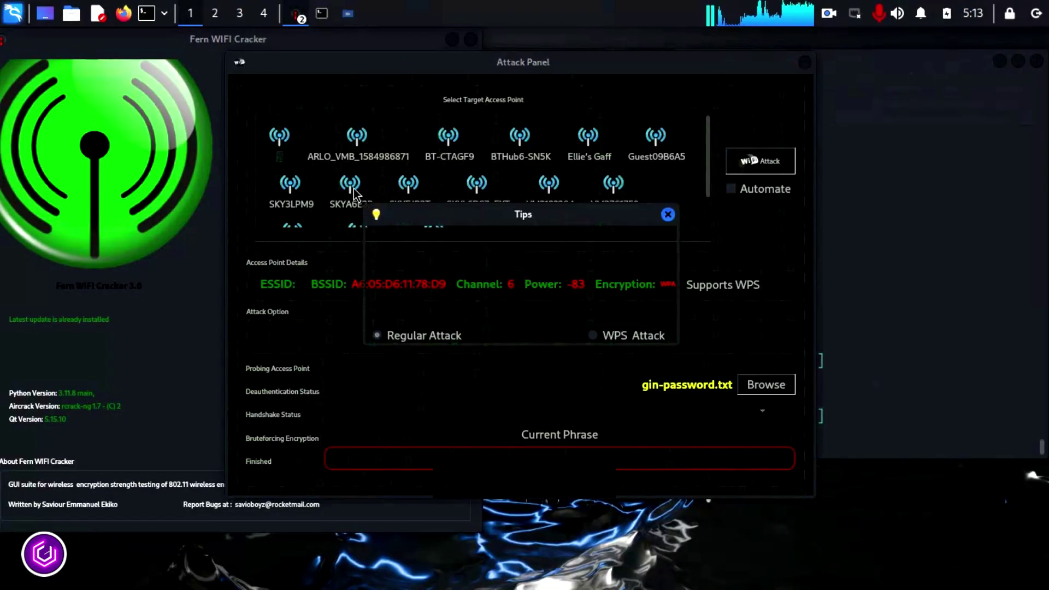
click(521, 327)
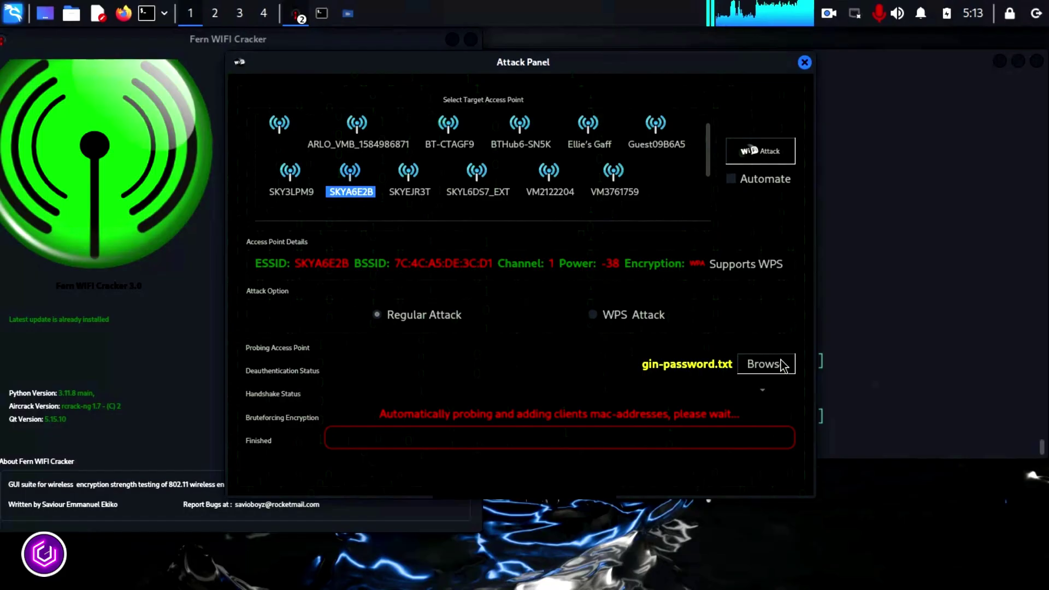
click(766, 364)
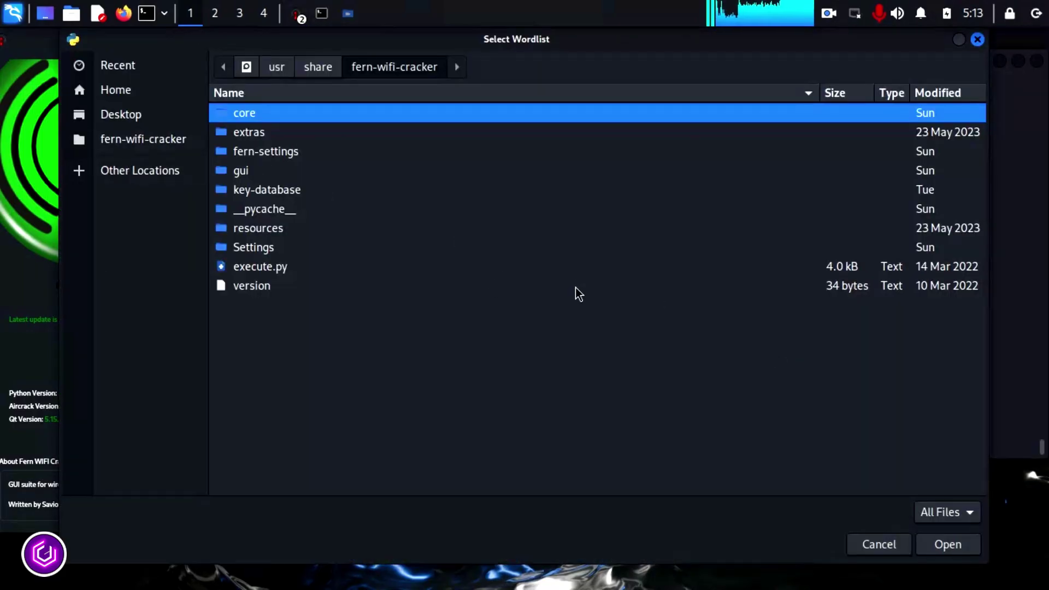
Step: Load gin-password.txt from /usr/share/wordlists as the attack dictionary
click(277, 66)
double_click(245, 305)
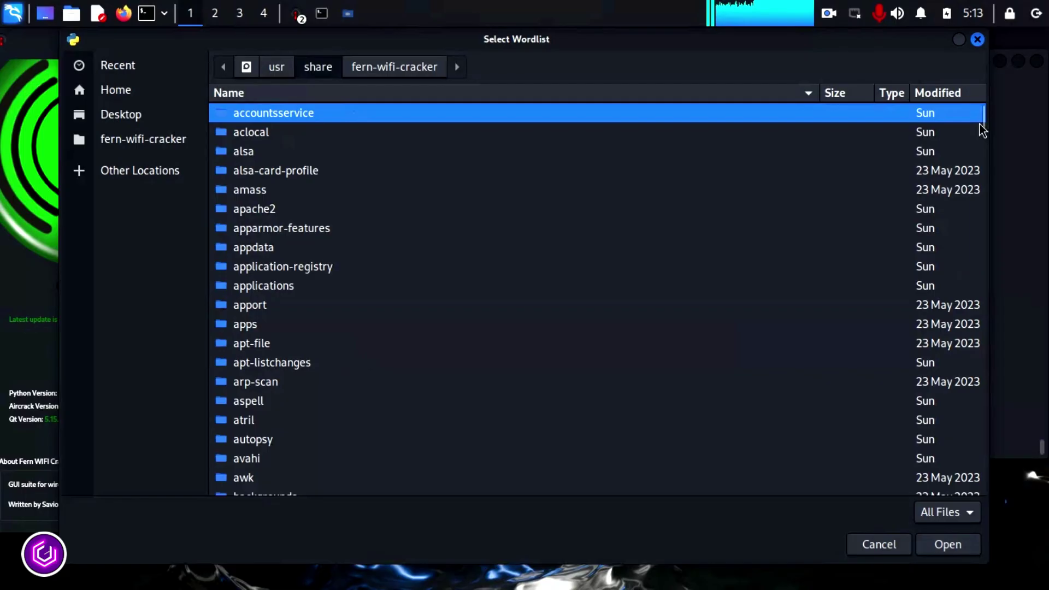
drag(979, 119, 990, 459)
scroll(574, 328, down, 5)
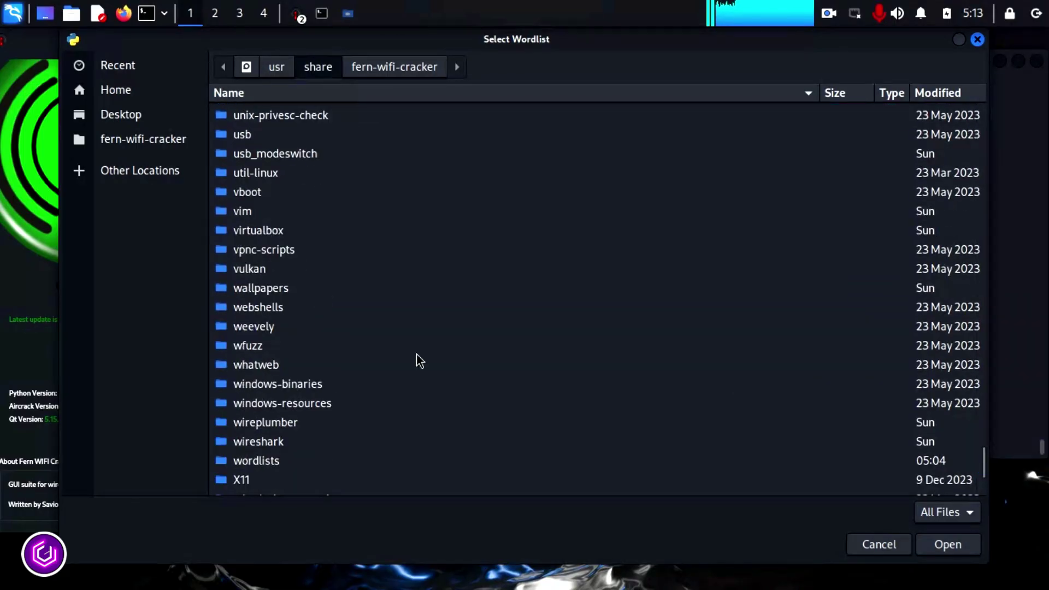
double_click(257, 463)
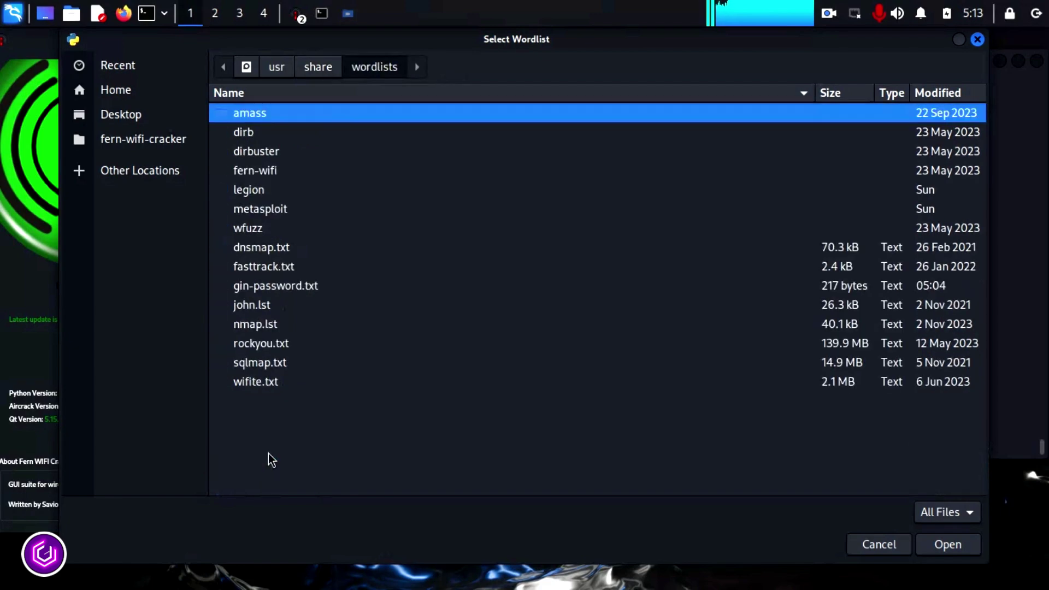
click(273, 287)
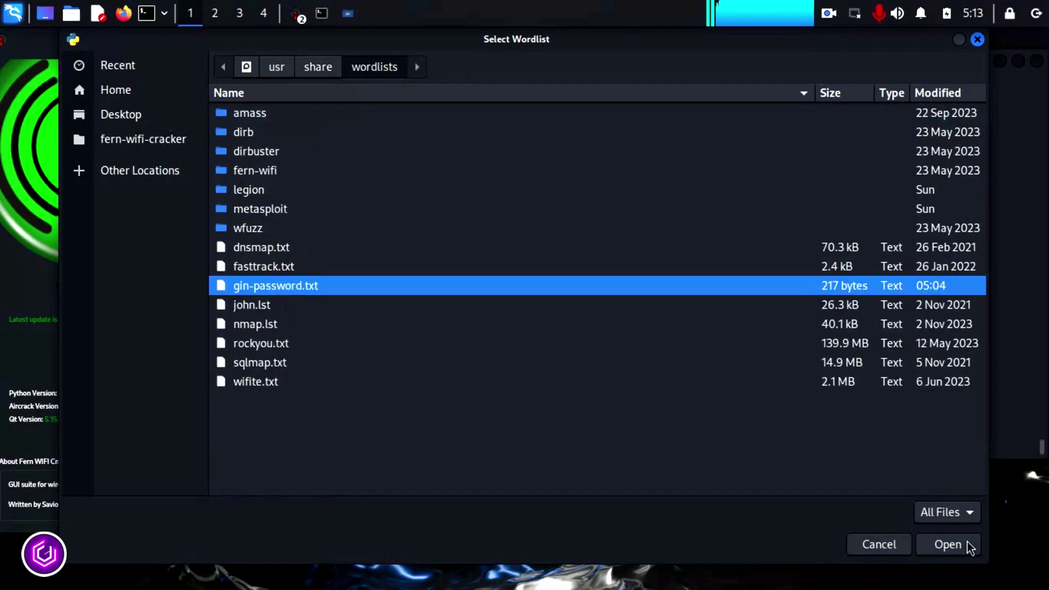
click(947, 544)
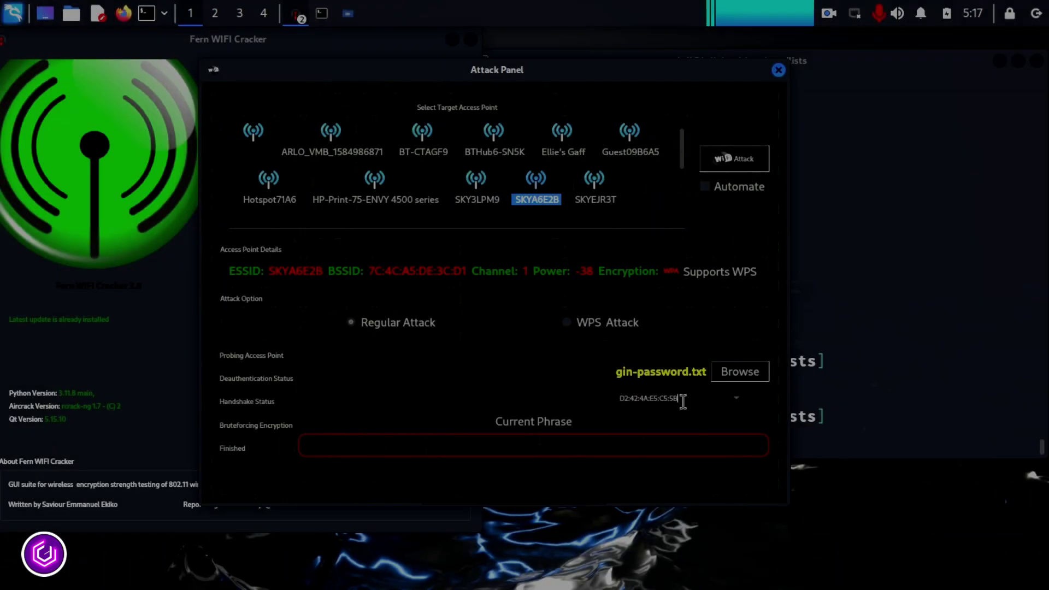
click(736, 398)
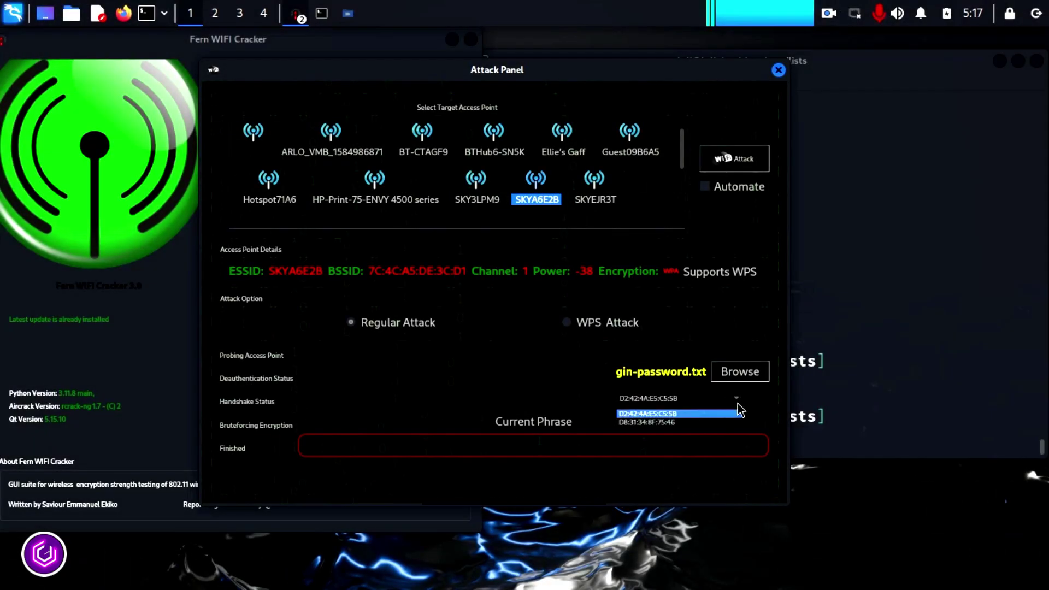
click(688, 414)
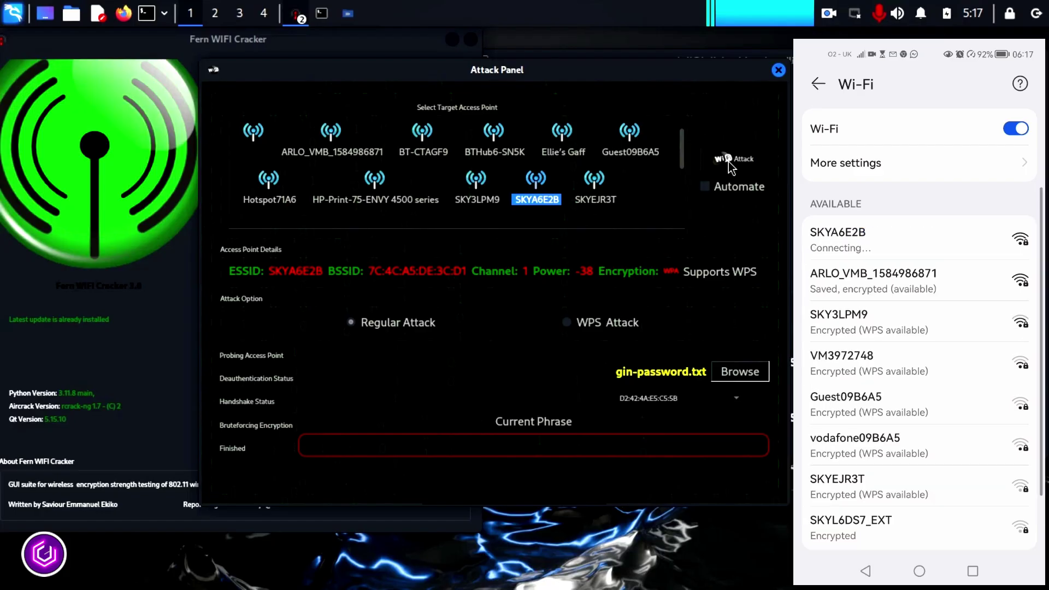
Step: Launch the WPA attack on SKYA6E2B and confirm updating its already-saved key
click(729, 164)
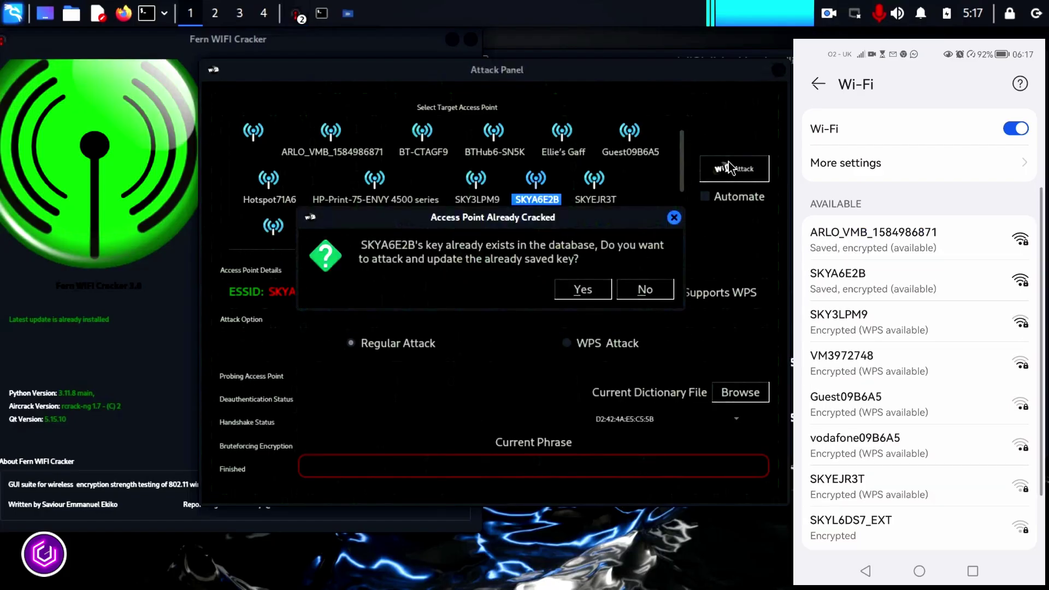
click(582, 289)
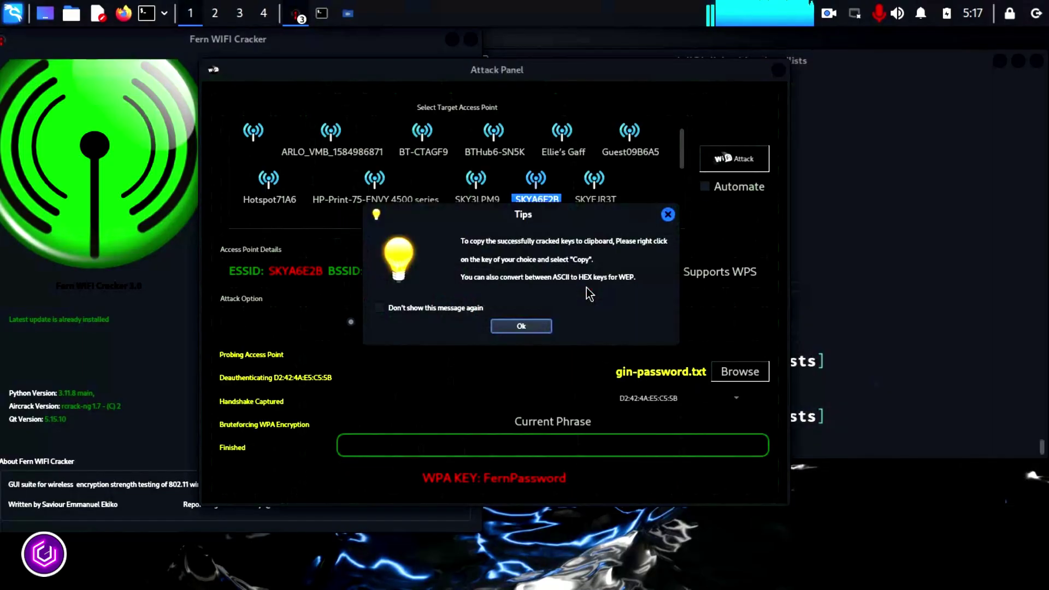
click(525, 326)
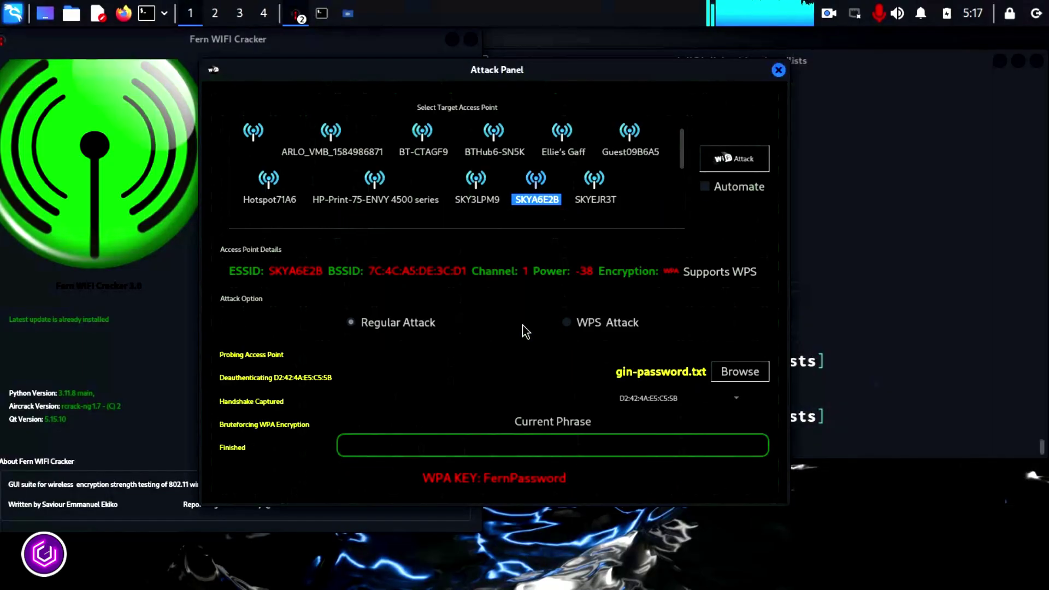